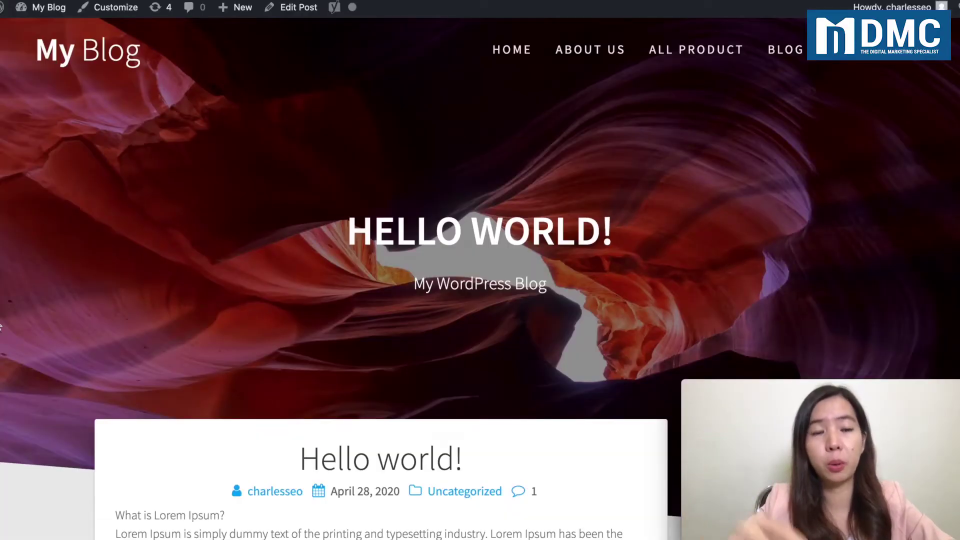
- Scroll through the Hello world! blog post on the site's front end
scroll(480, 270, "down", 4)
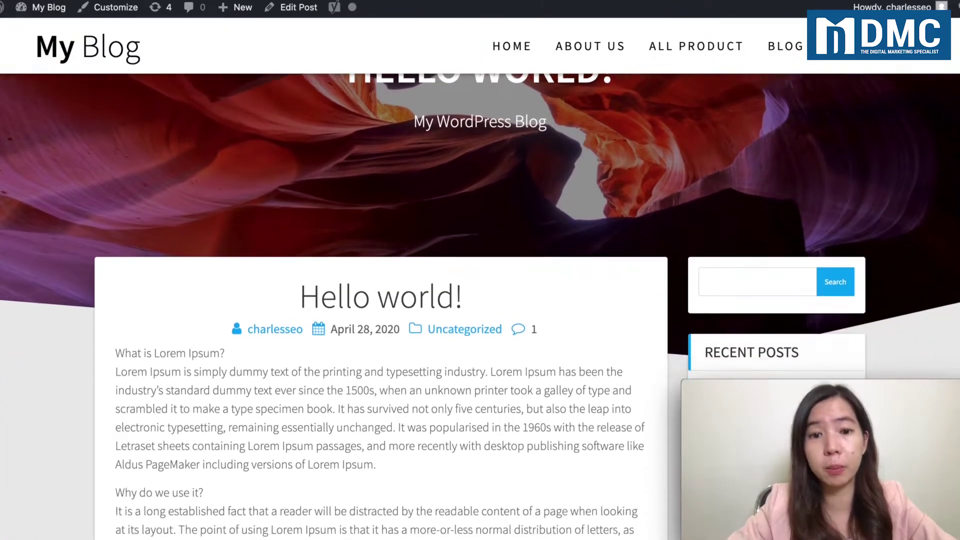
scroll(480, 270, "down", 15)
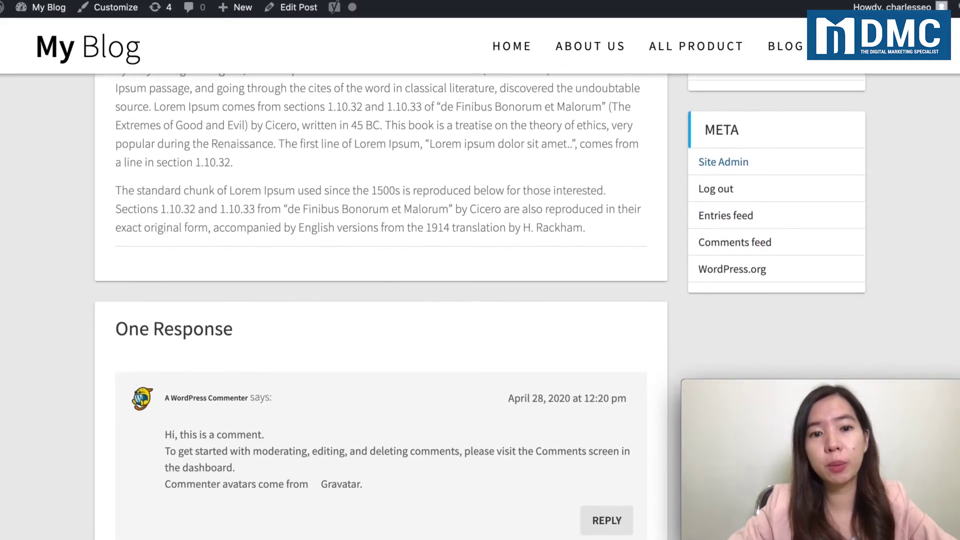
scroll(92, 283, "up", 4)
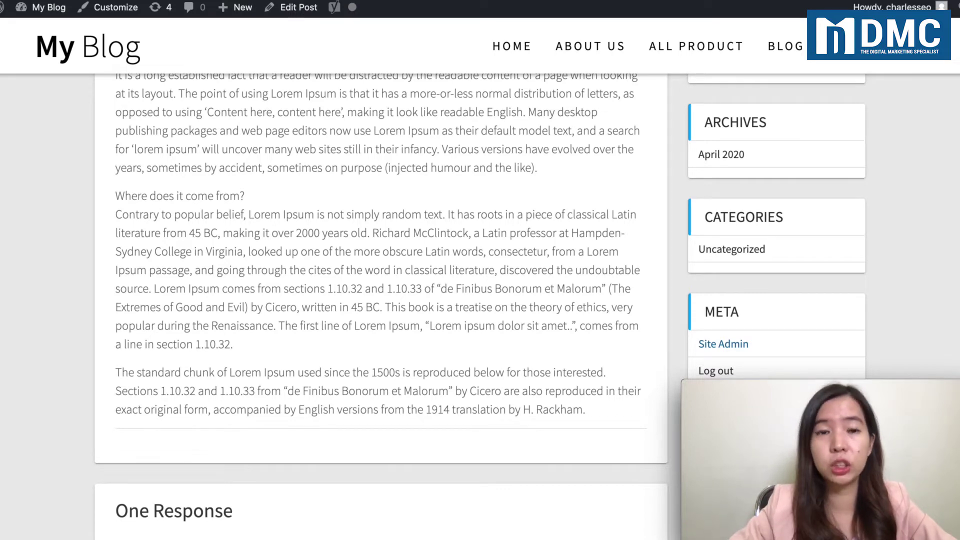
scroll(304, 168, "down", 2)
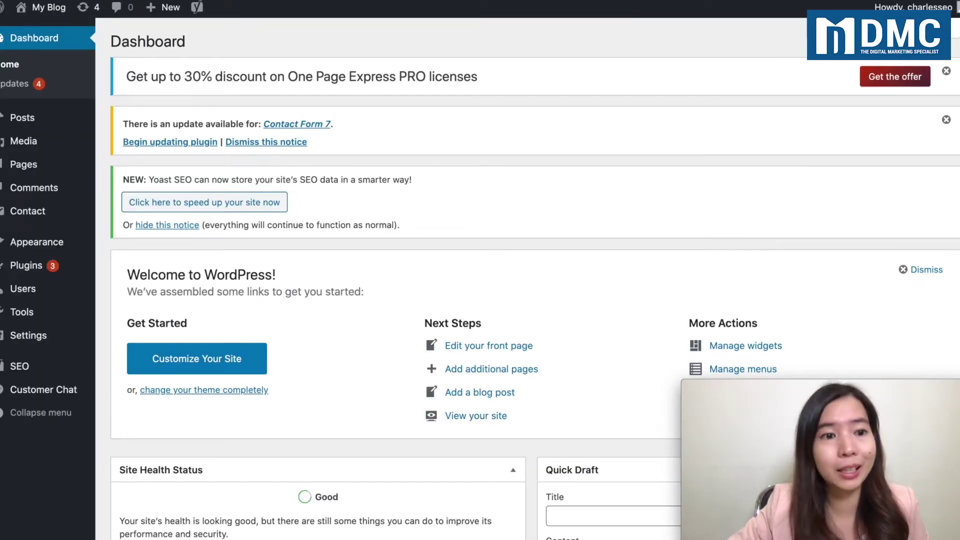
- Search the plugin directory under Plugins > Add New for 'addtoany'
mouse_move(35, 265)
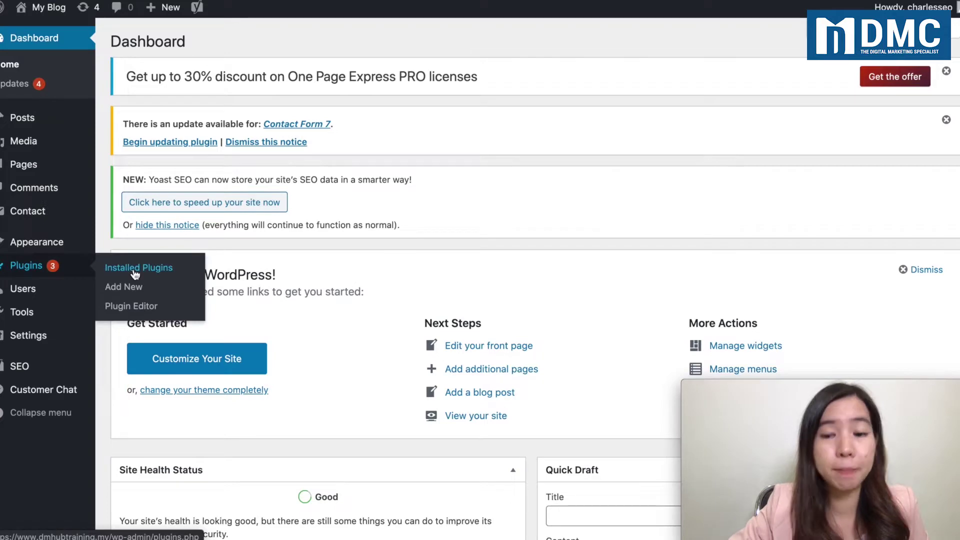
left_click(134, 289)
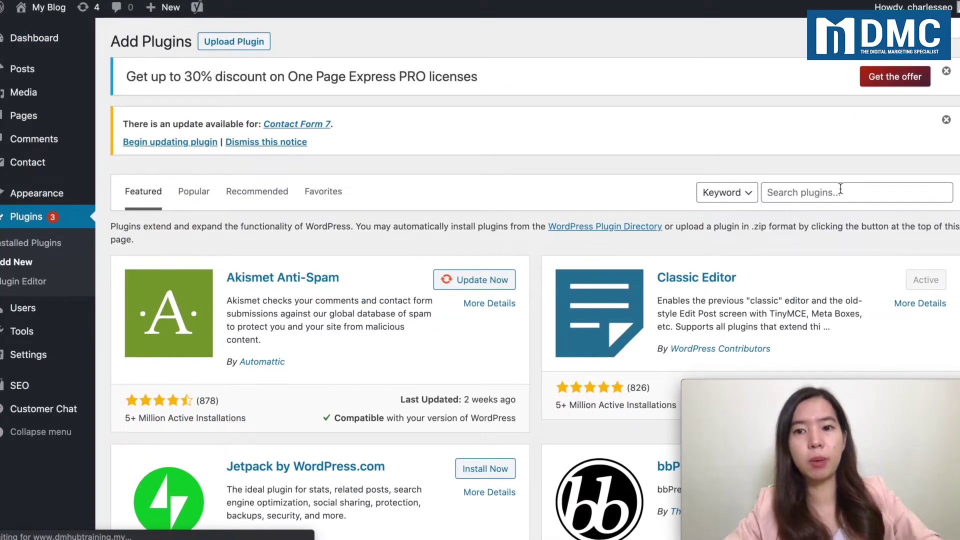
left_click(839, 189)
type("addtoany")
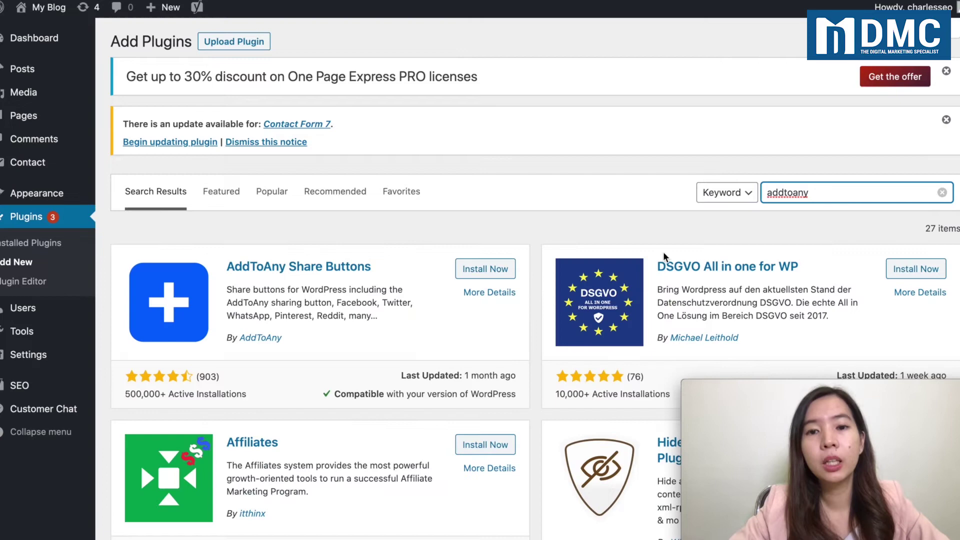
- Install the AddToAny Share Buttons plugin from the search results
scroll(538, 300, "down", 3)
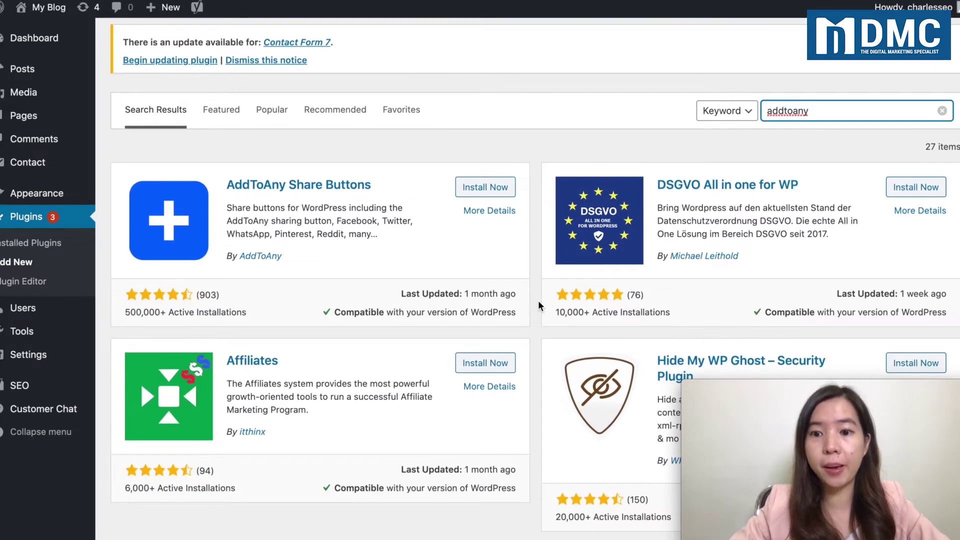
scroll(538, 303, "down", 7)
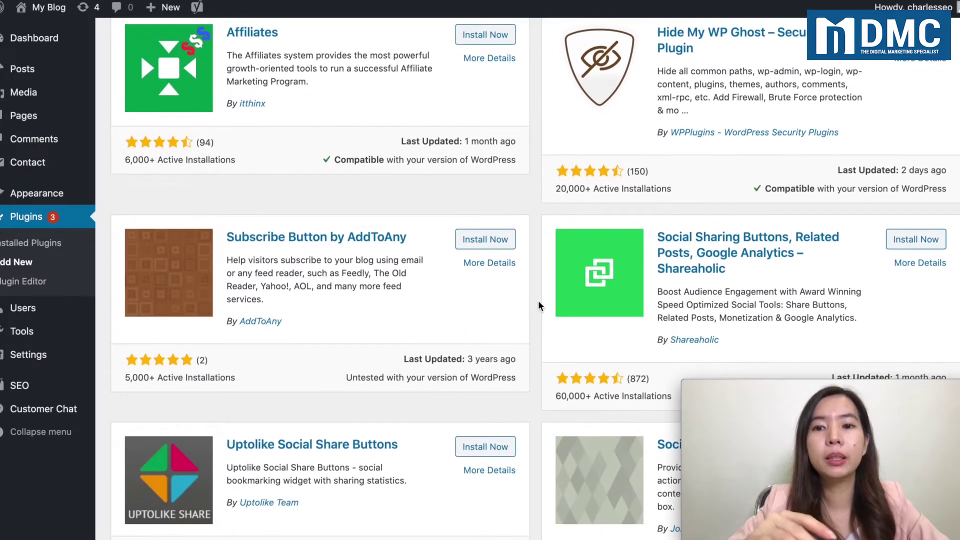
scroll(538, 299, "down", 1)
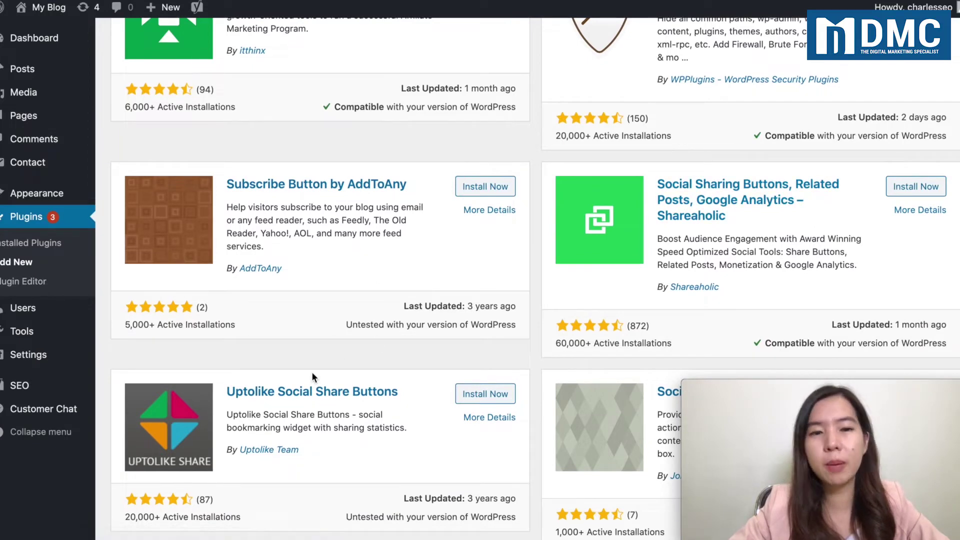
scroll(312, 375, "up", 7)
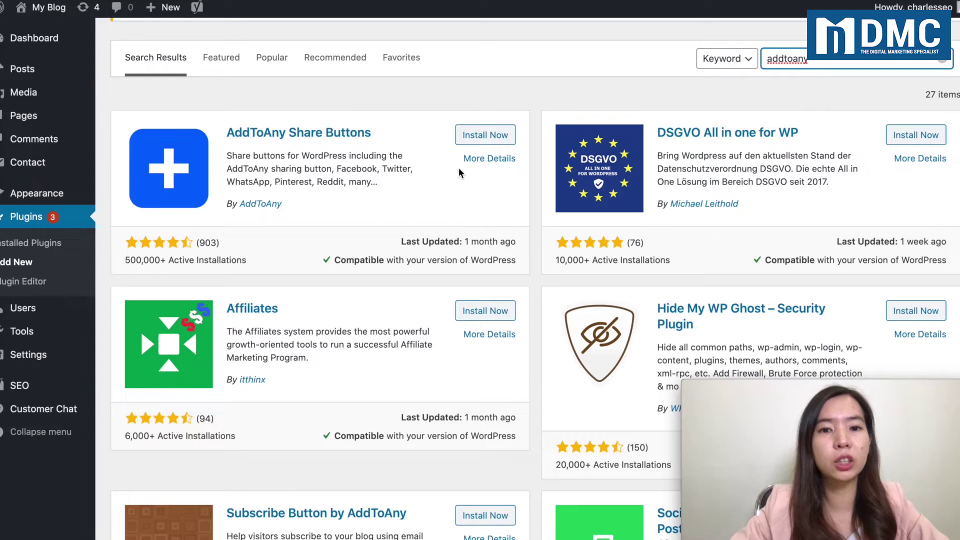
left_click(484, 141)
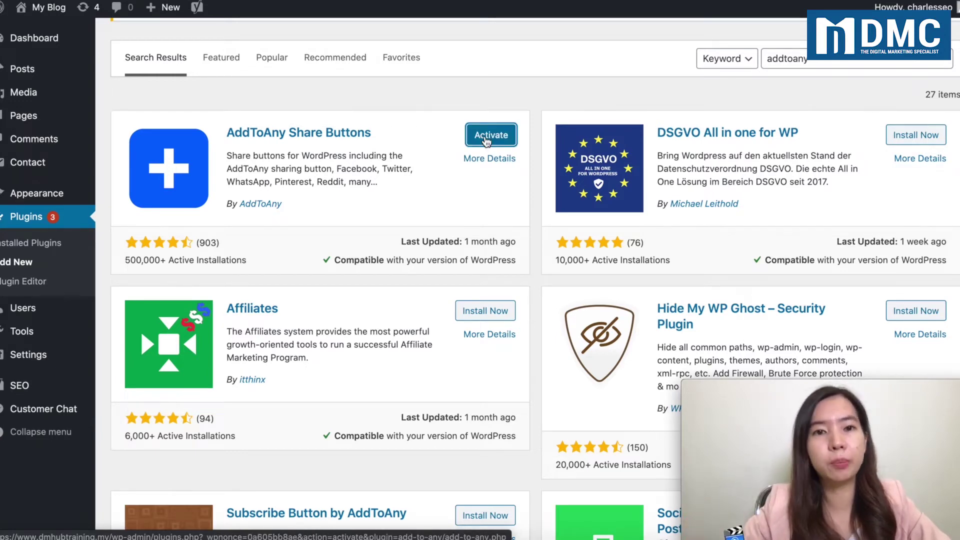
- Activate AddToAny Share Buttons and confirm it shows as active in Installed Plugins
left_click(486, 139)
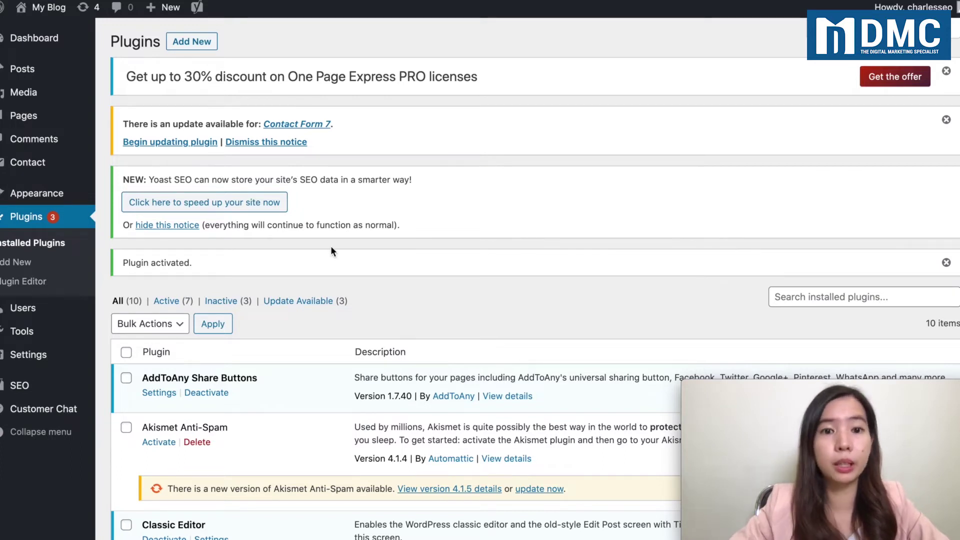
scroll(330, 248, "down", 3)
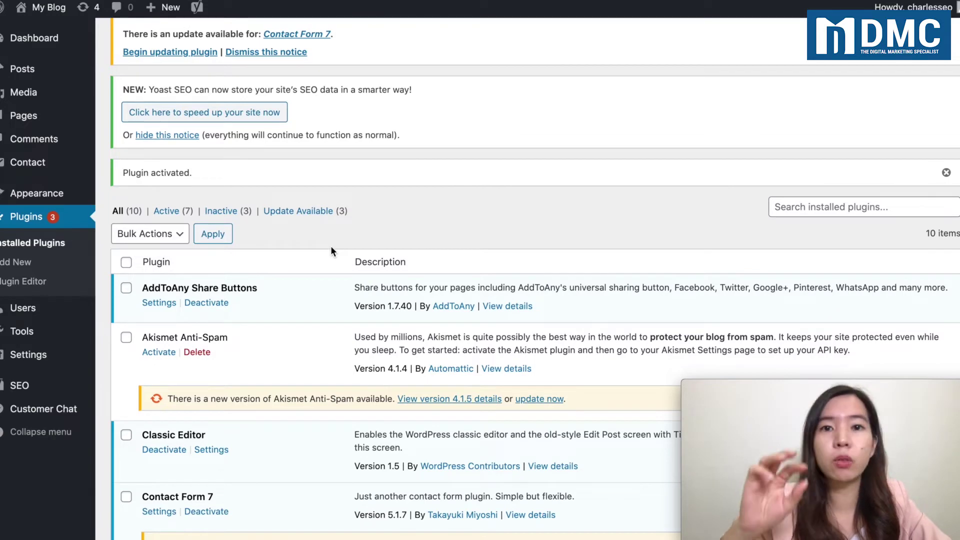
scroll(330, 247, "down", 2)
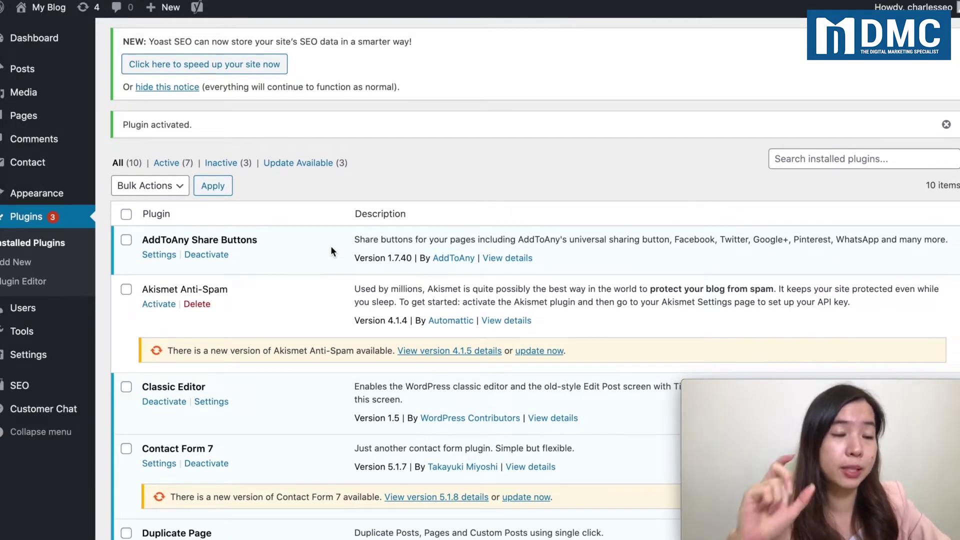
mouse_move(48, 350)
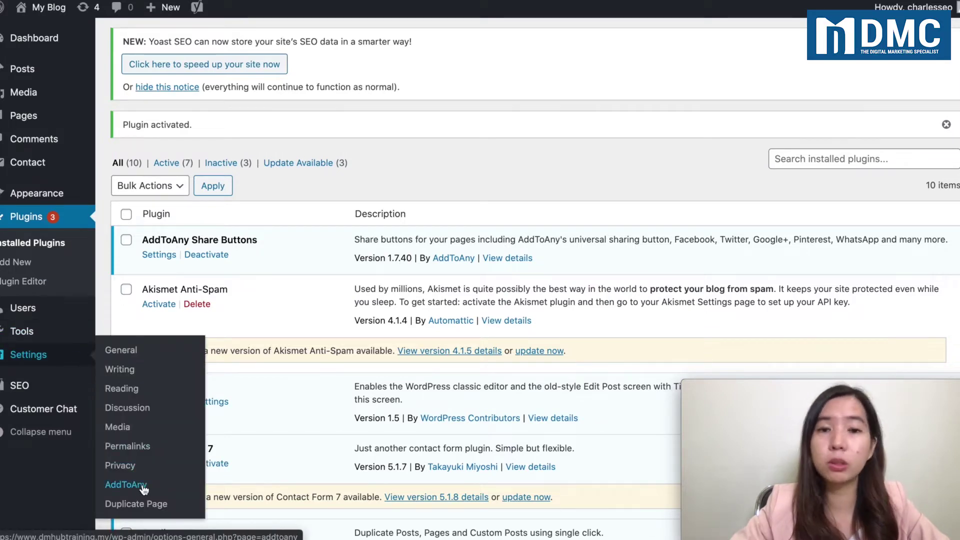
- Open Settings > AddToAny and review the default Standard share buttons
left_click(126, 485)
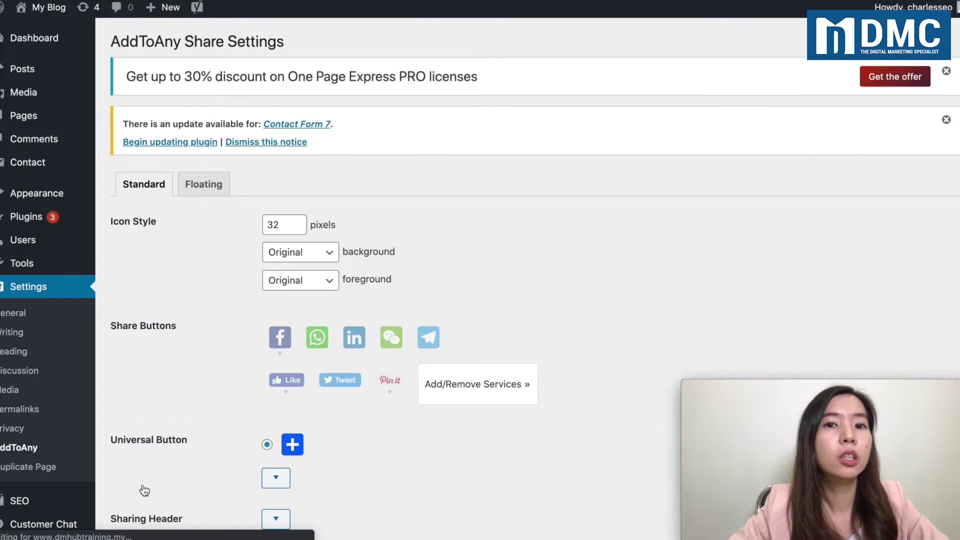
scroll(277, 424, "down", 2)
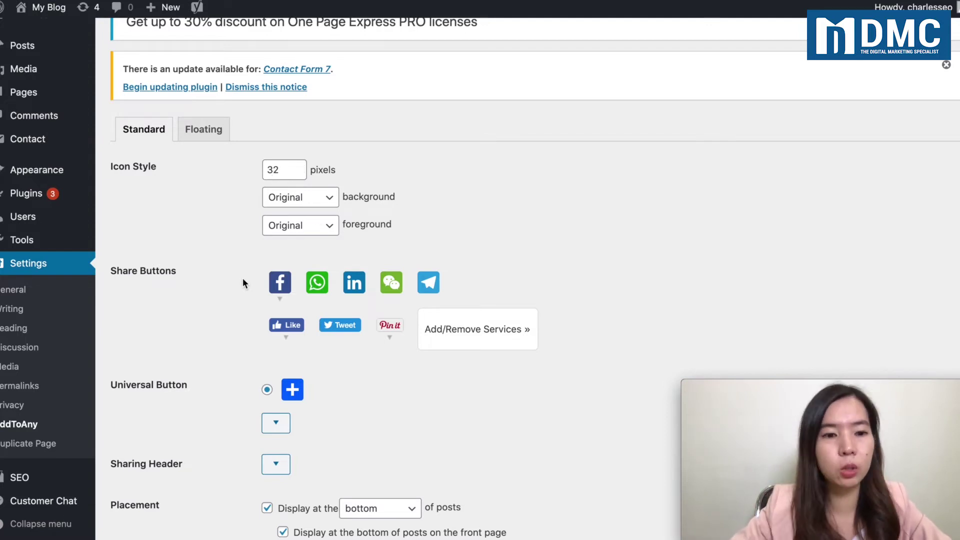
scroll(242, 281, "down", 5)
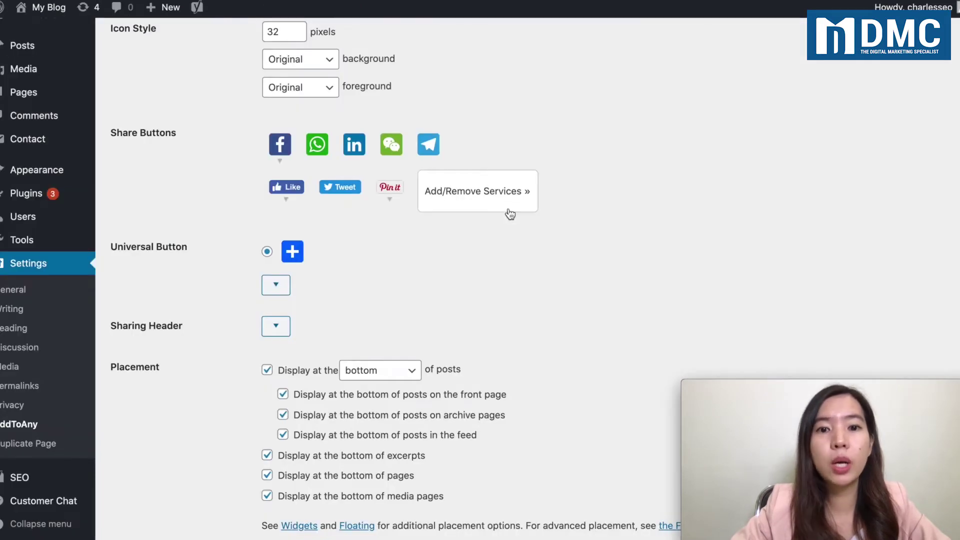
- Expand the full service list and take Twitter out of the chosen share services
left_click(502, 196)
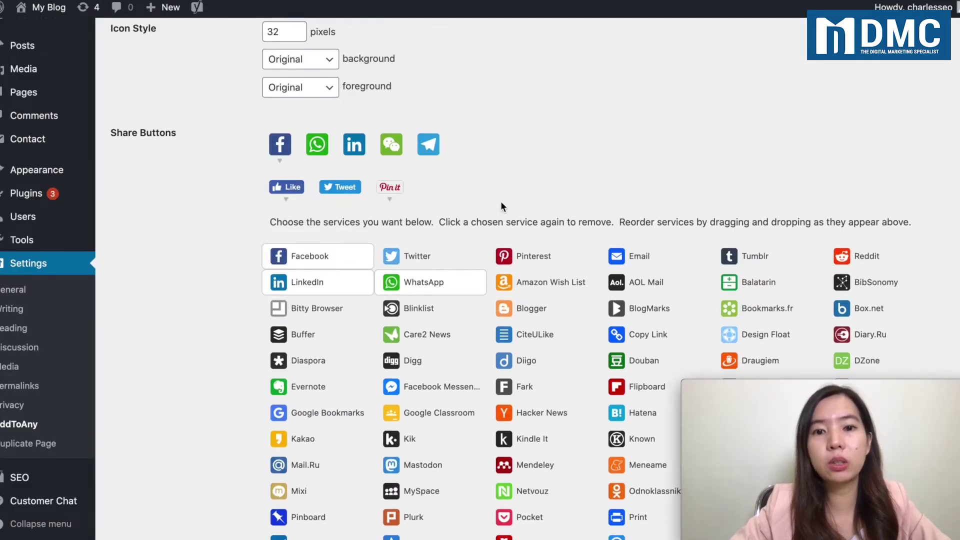
scroll(502, 207, "down", 1)
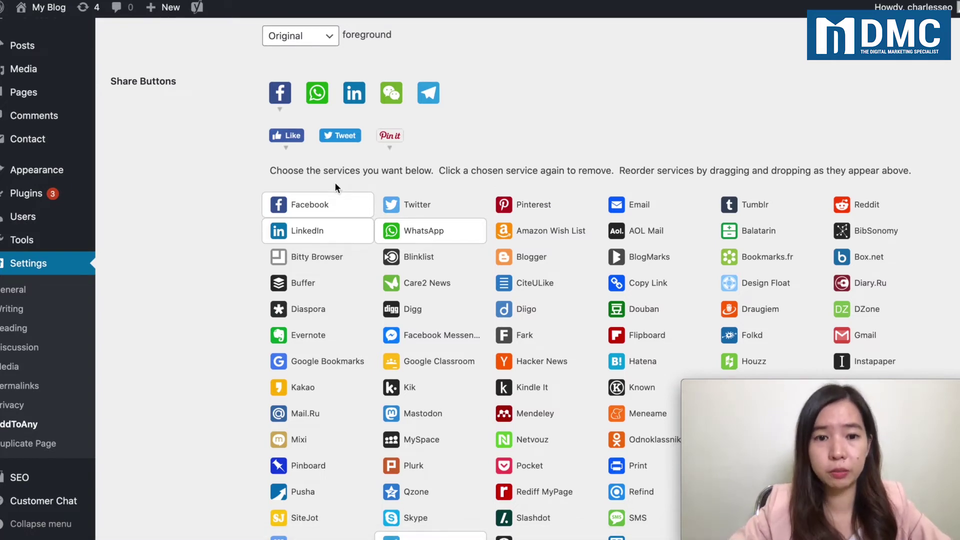
left_click(428, 210)
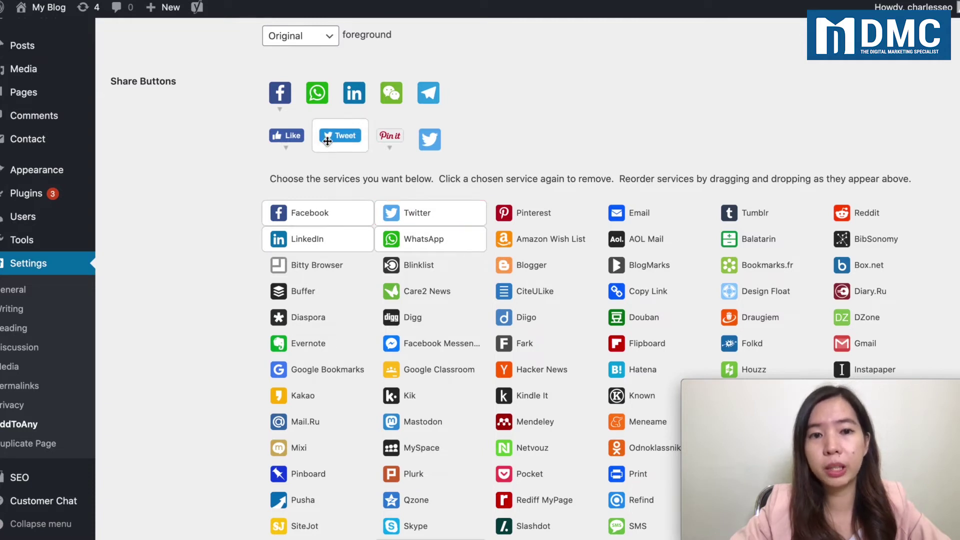
left_click(434, 212)
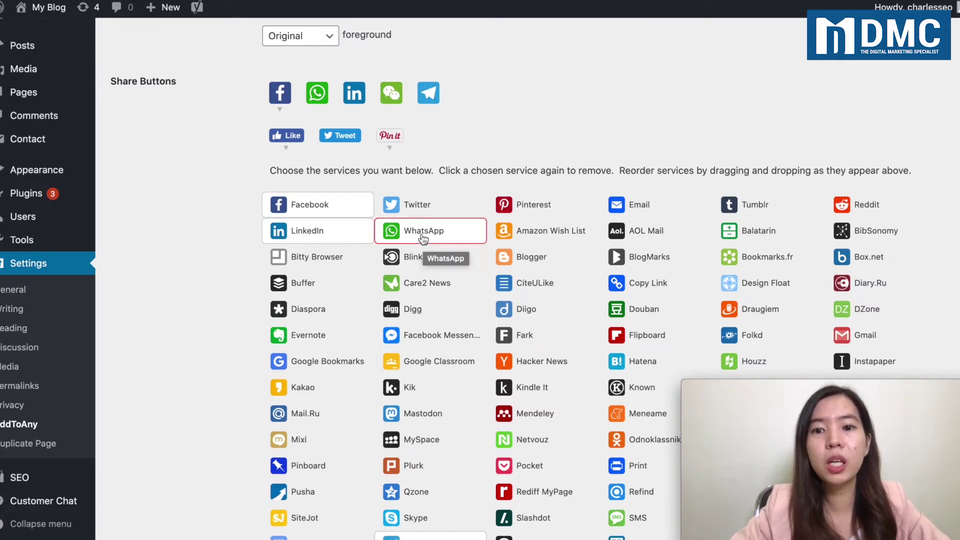
- Add Email, then remove it, leaving Facebook, WhatsApp, LinkedIn and WeChat as share buttons
scroll(425, 244, "down", 2)
scroll(422, 240, "down", 4)
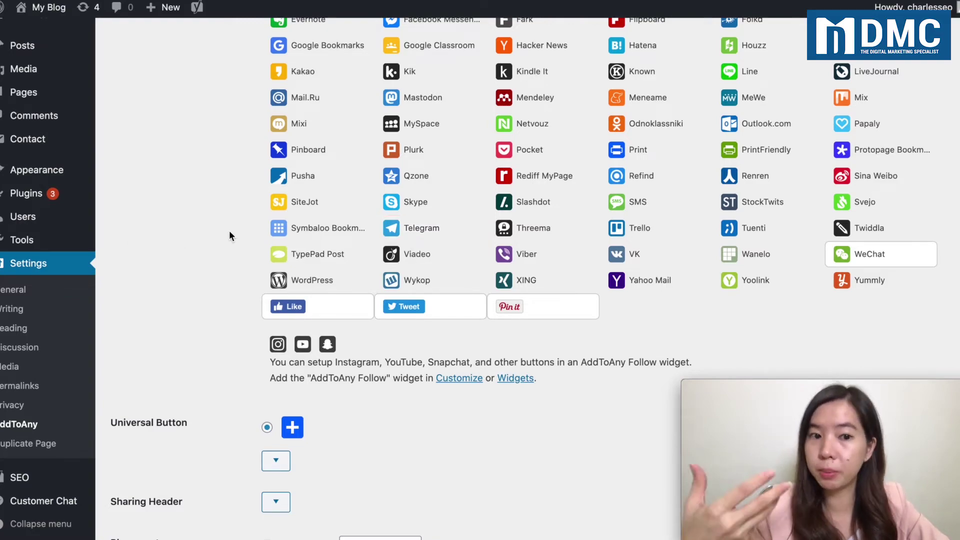
scroll(229, 236, "up", 8)
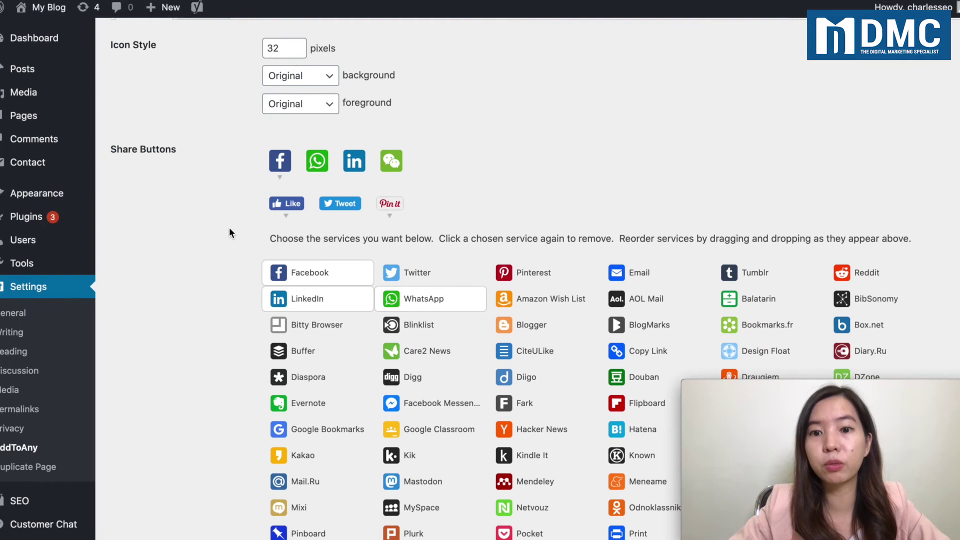
scroll(229, 233, "down", 3)
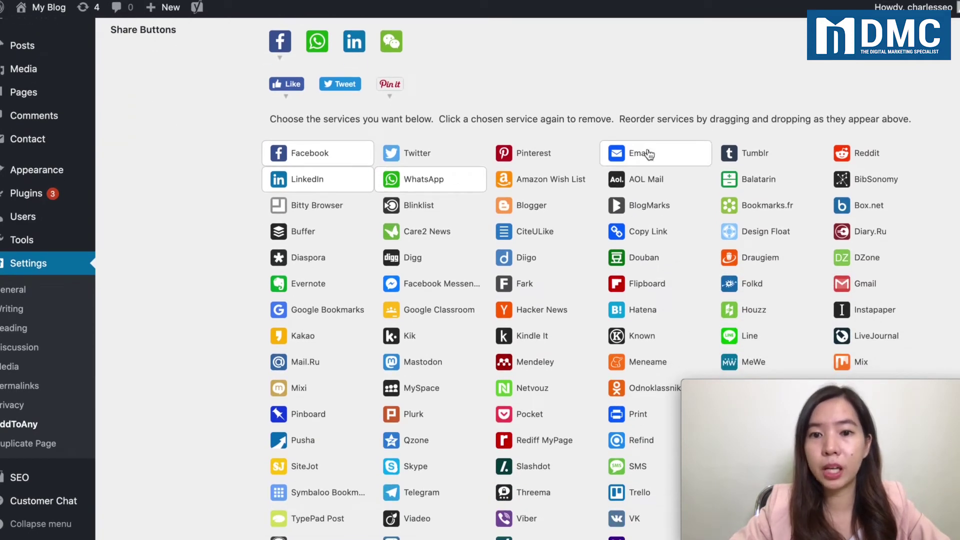
left_click(650, 161)
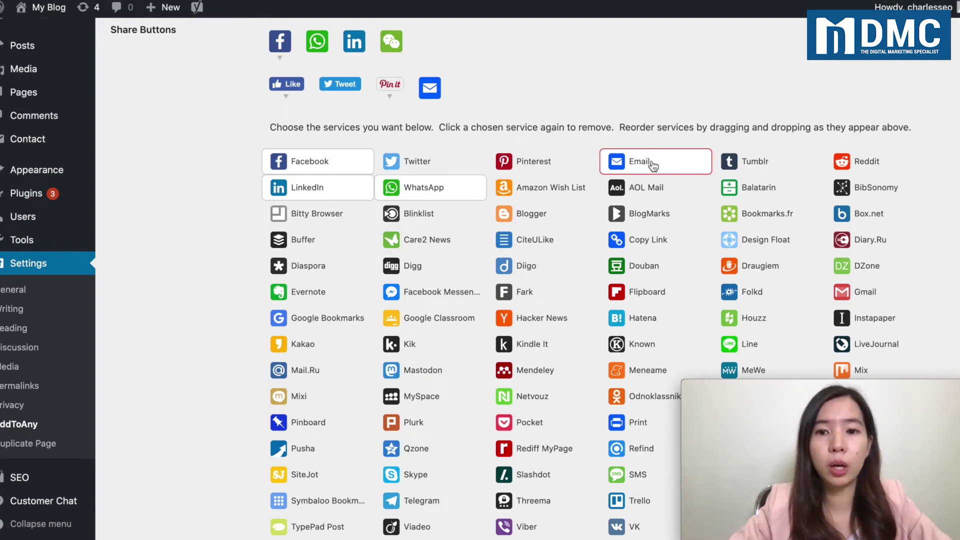
left_click(651, 163)
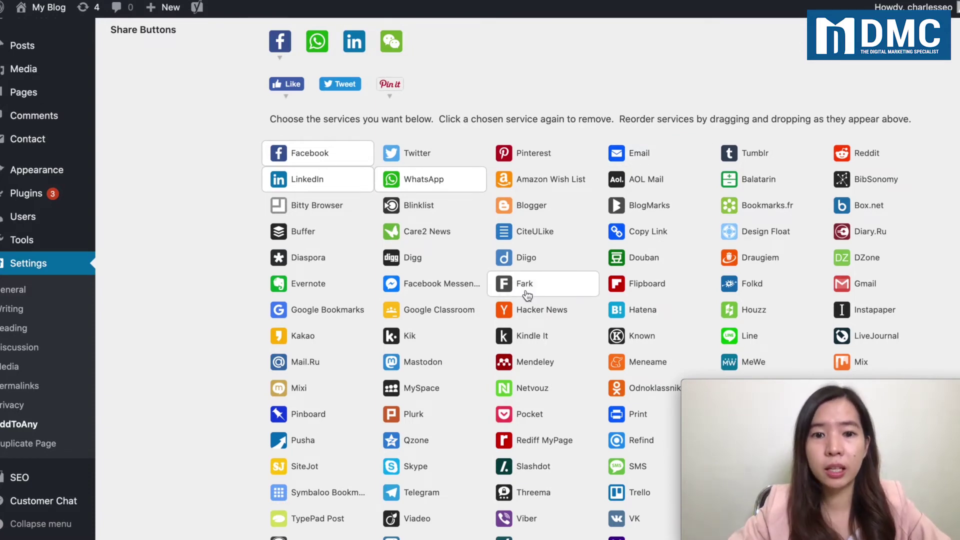
scroll(528, 296, "down", 3)
scroll(527, 295, "down", 1)
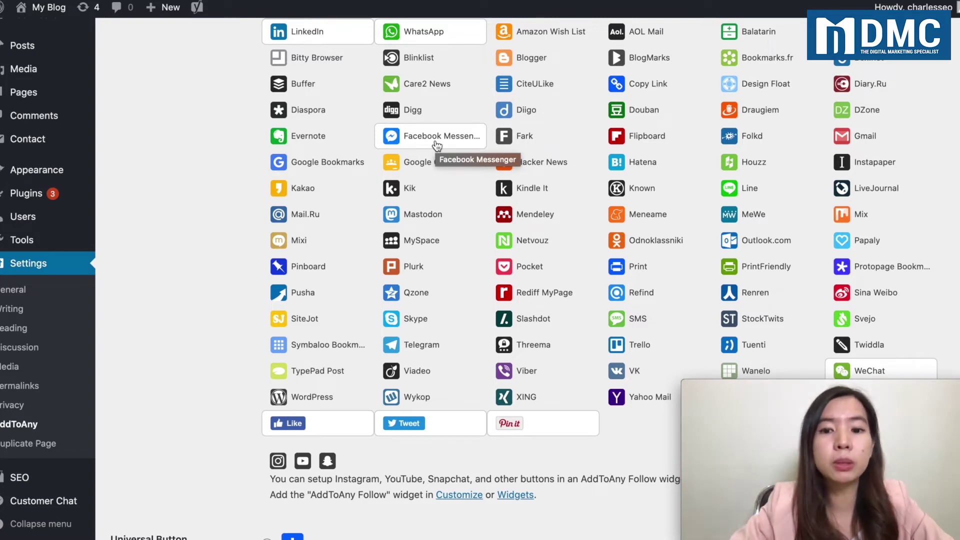
scroll(438, 150, "down", 1)
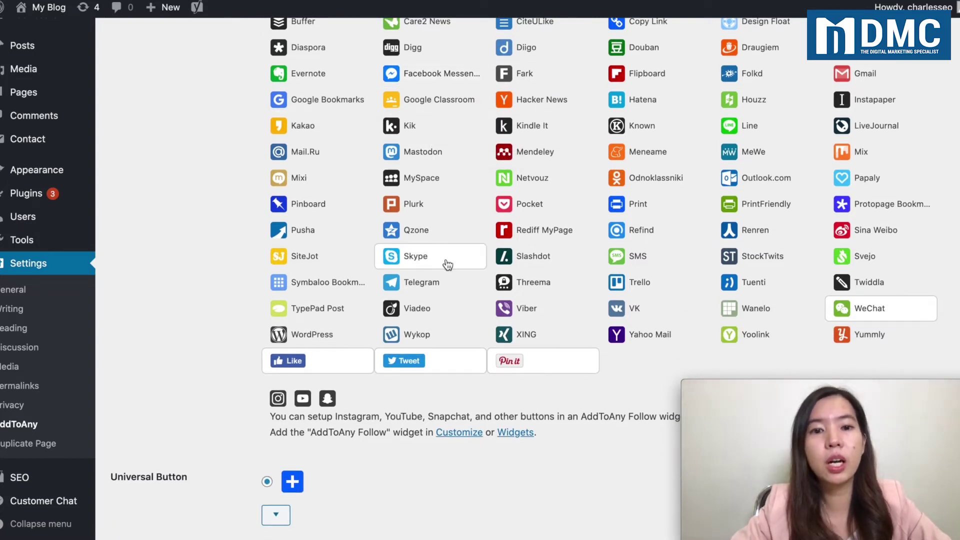
scroll(660, 220, "up", 1)
scroll(665, 219, "up", 3)
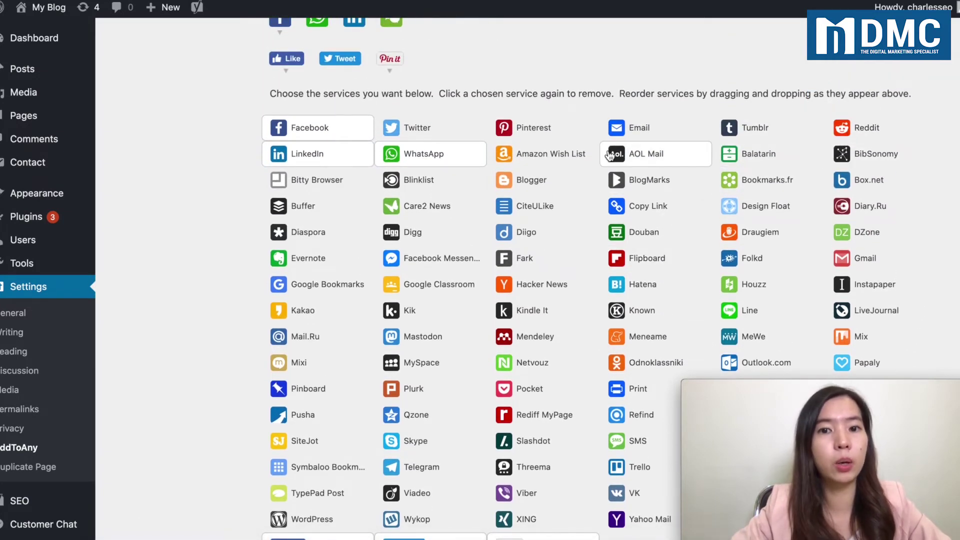
scroll(611, 156, "up", 3)
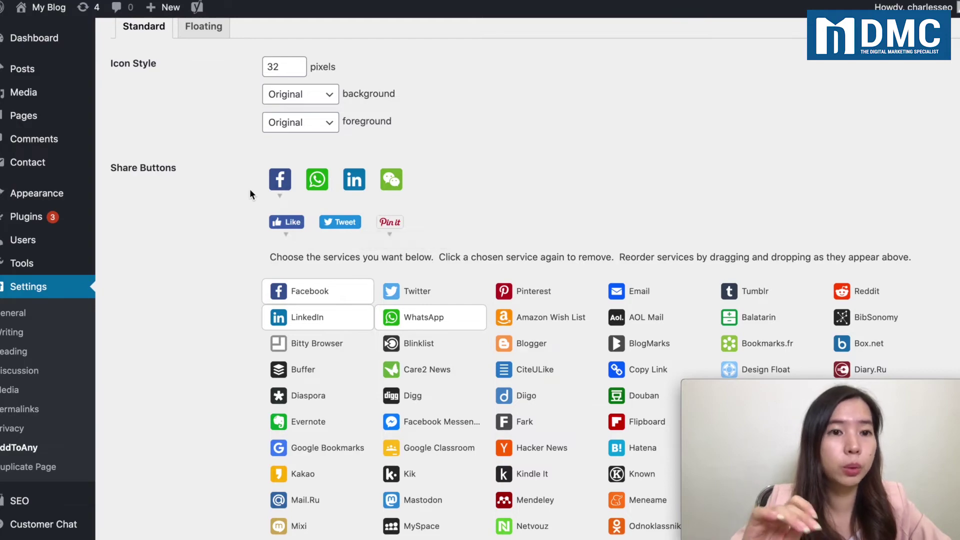
scroll(250, 191, "down", 10)
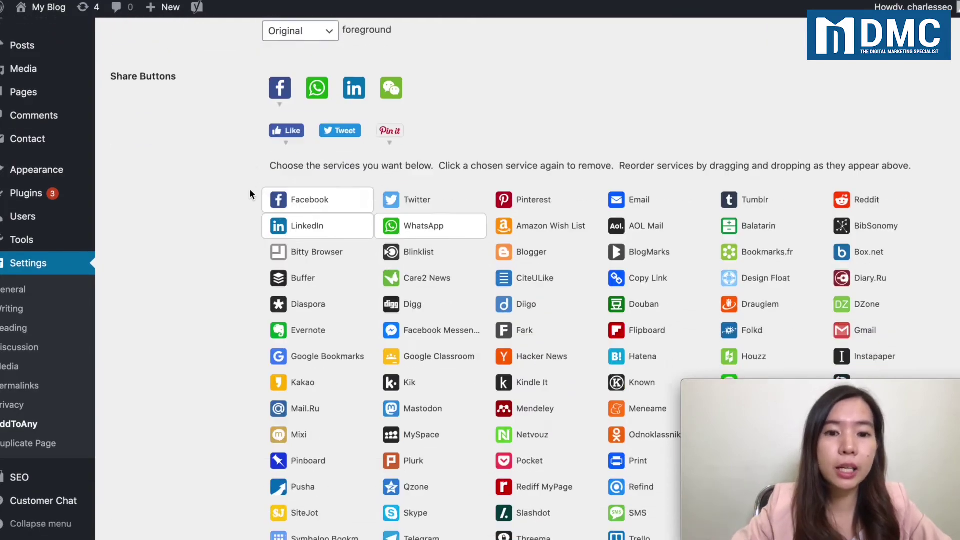
scroll(241, 195, "up", 6)
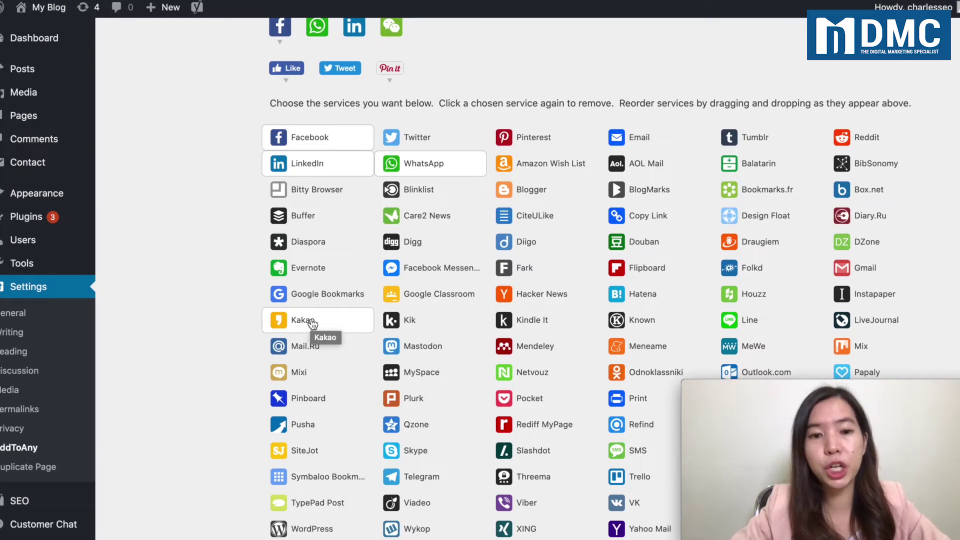
scroll(234, 407, "down", 6)
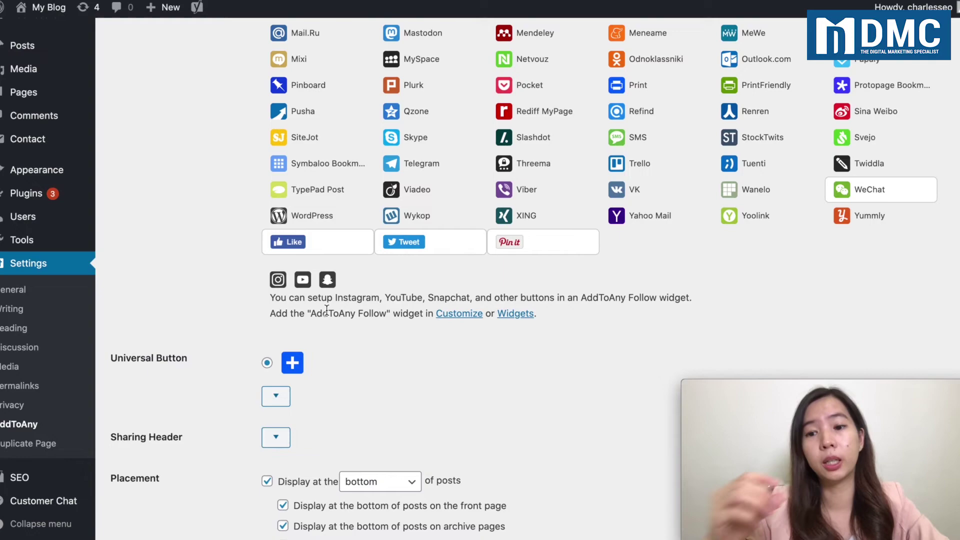
scroll(327, 310, "up", 10)
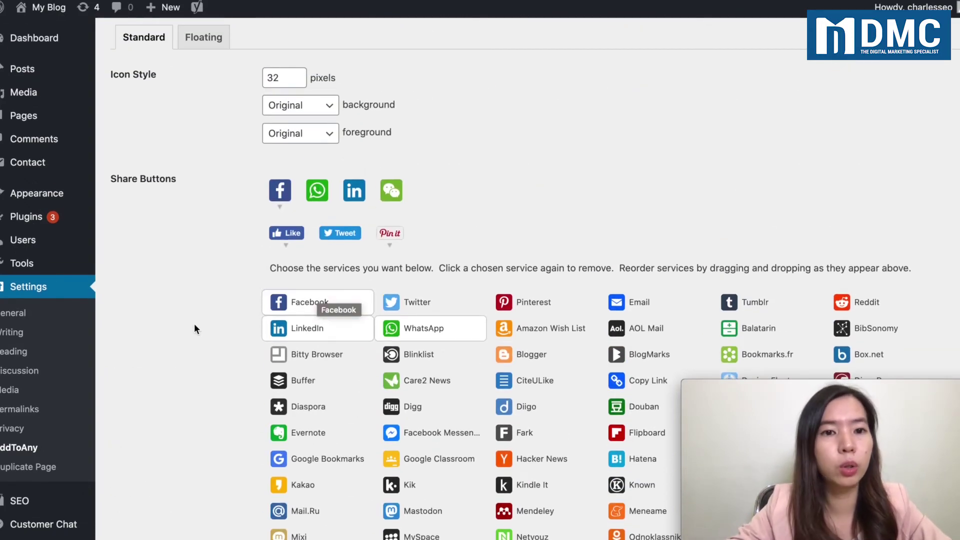
scroll(195, 329, "down", 1)
scroll(195, 329, "down", 12)
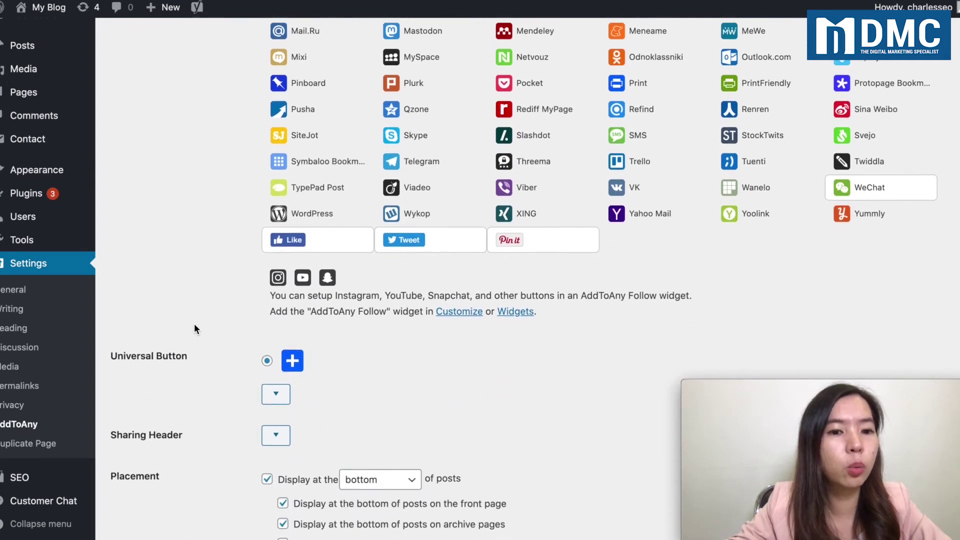
scroll(194, 328, "down", 3)
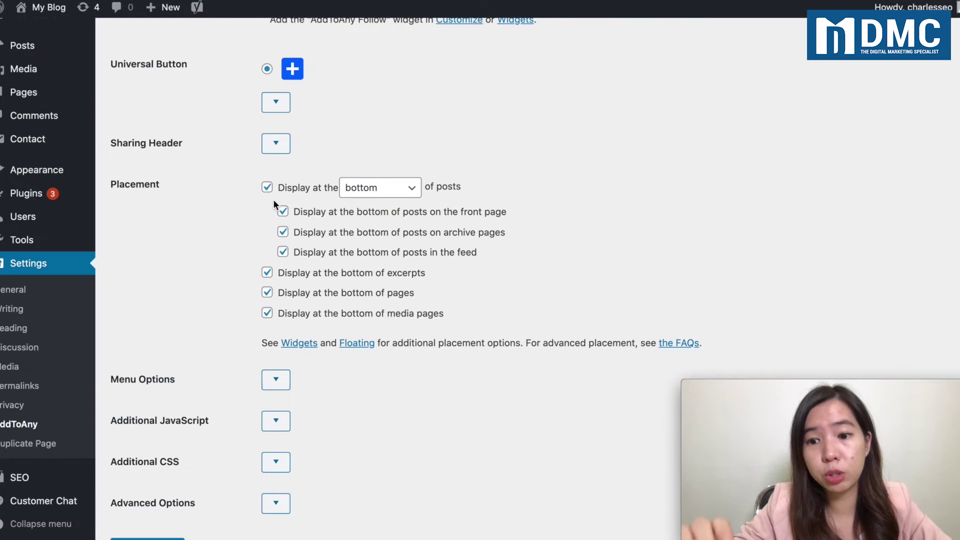
- Set the 'Display at the' placement for posts to top & bottom
left_click(400, 188)
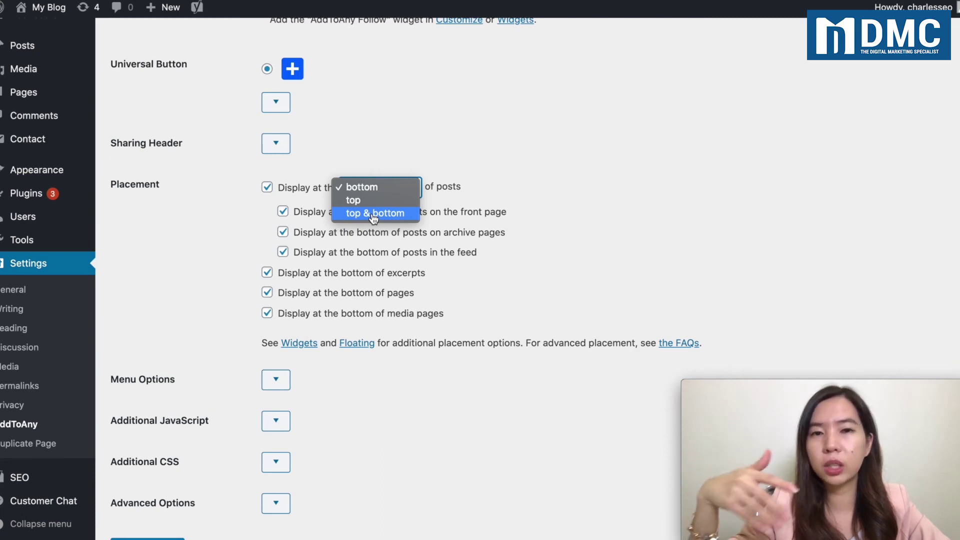
left_click(373, 214)
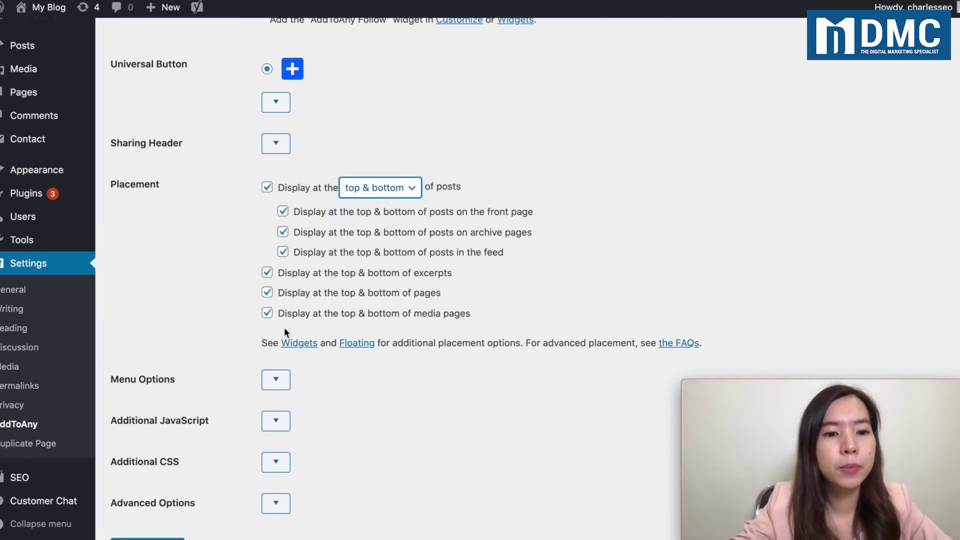
scroll(284, 327, "down", 3)
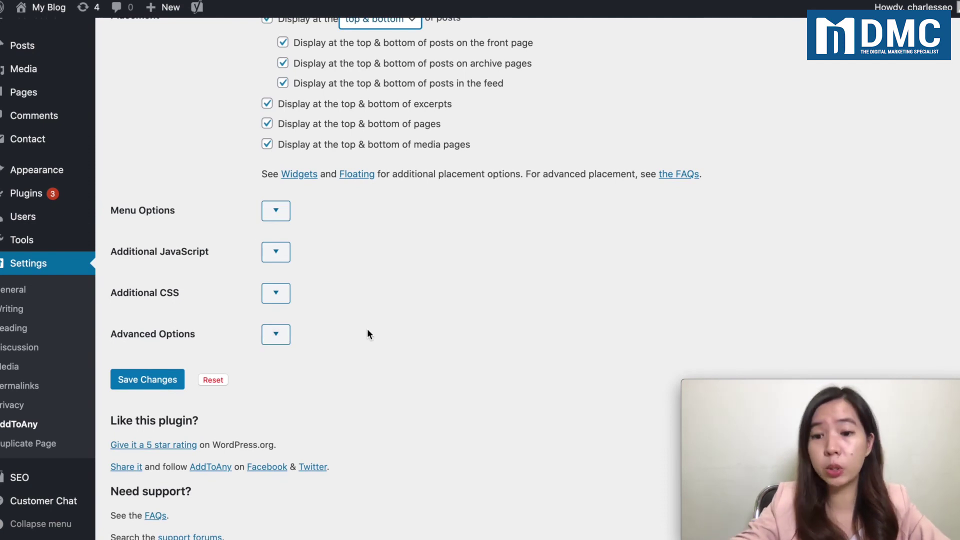
- Save the AddToAny settings and reload the blog post to see the share buttons
left_click(146, 379)
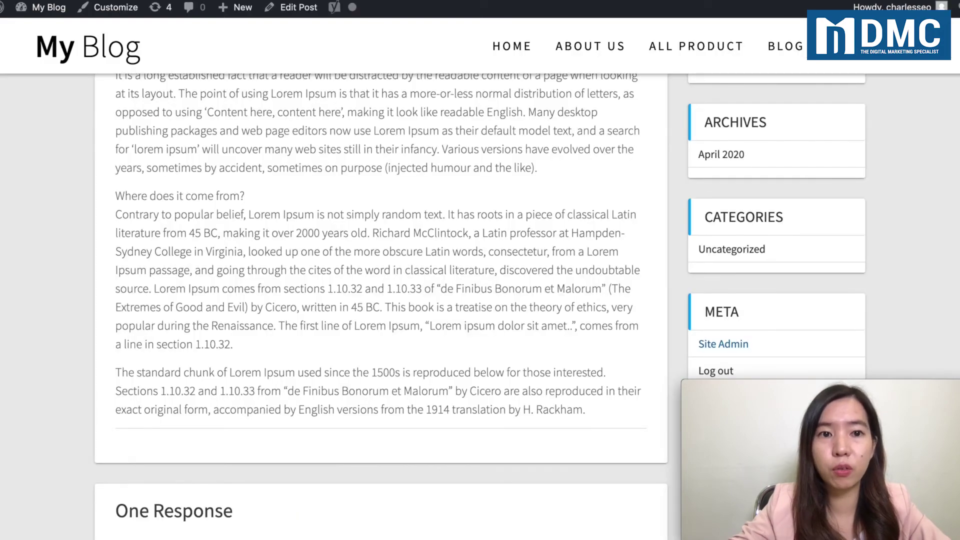
key("super+r")
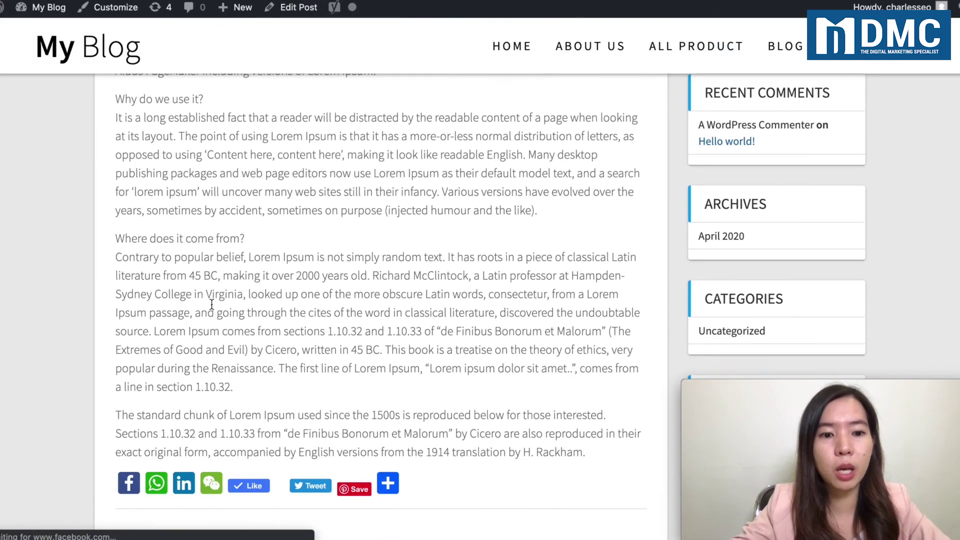